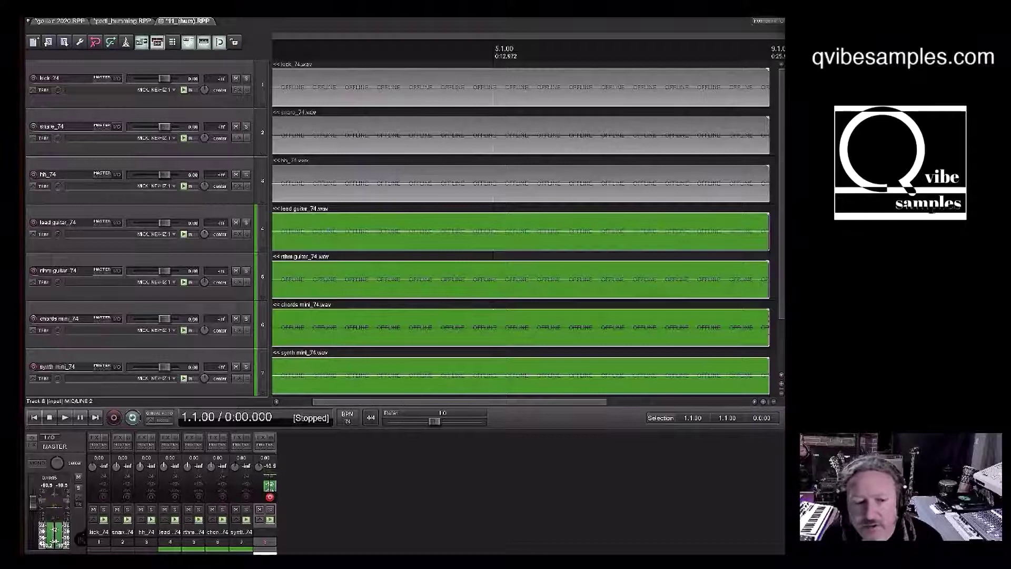
- Select the lead guitar track so all seven offline items reload with their waveforms
left_click(205, 212)
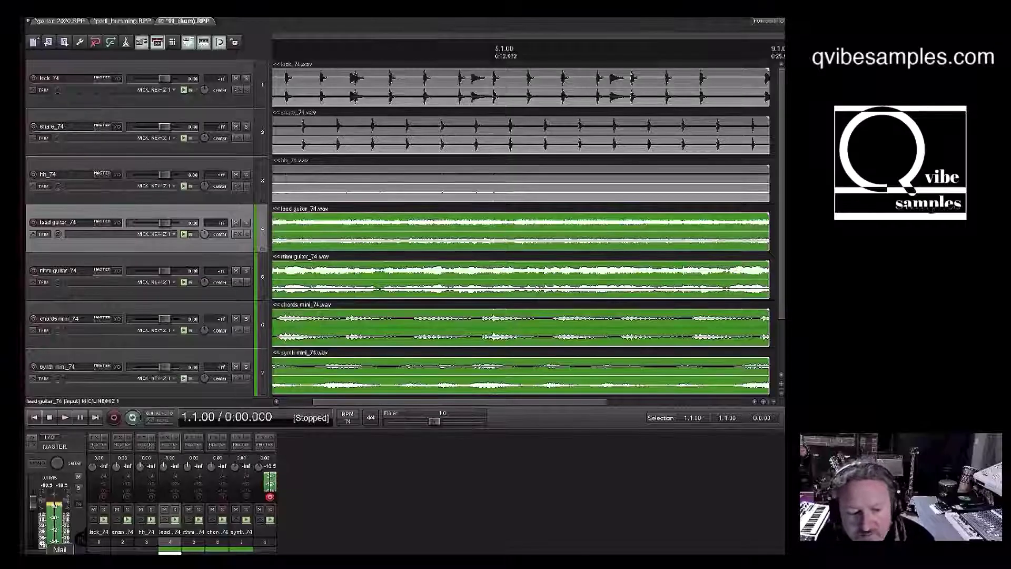
- Check in Finder that the drum wavs sit in drums and audio files is empty
left_click(36, 562)
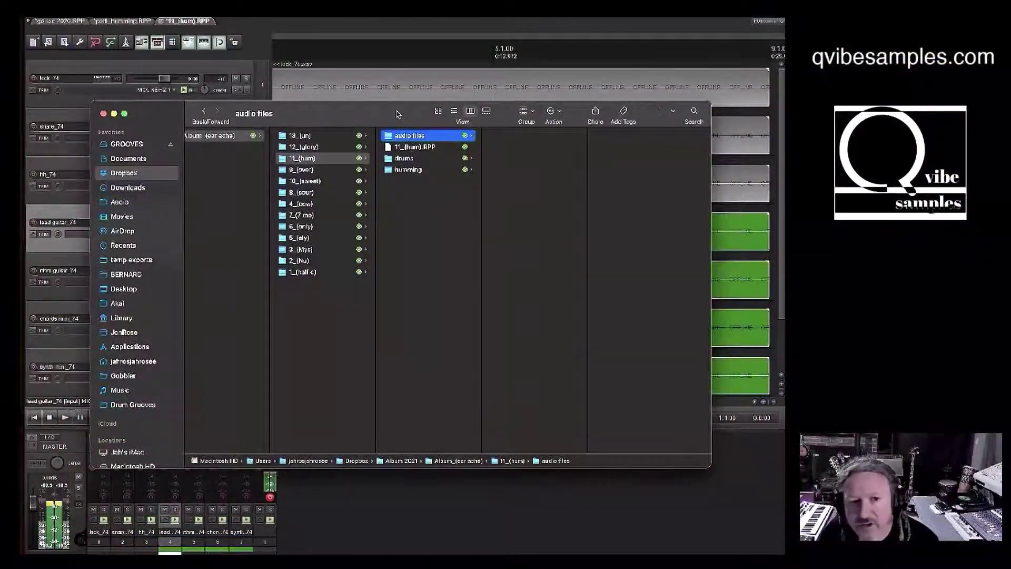
left_click_drag(397, 115, 403, 150)
left_click(420, 197)
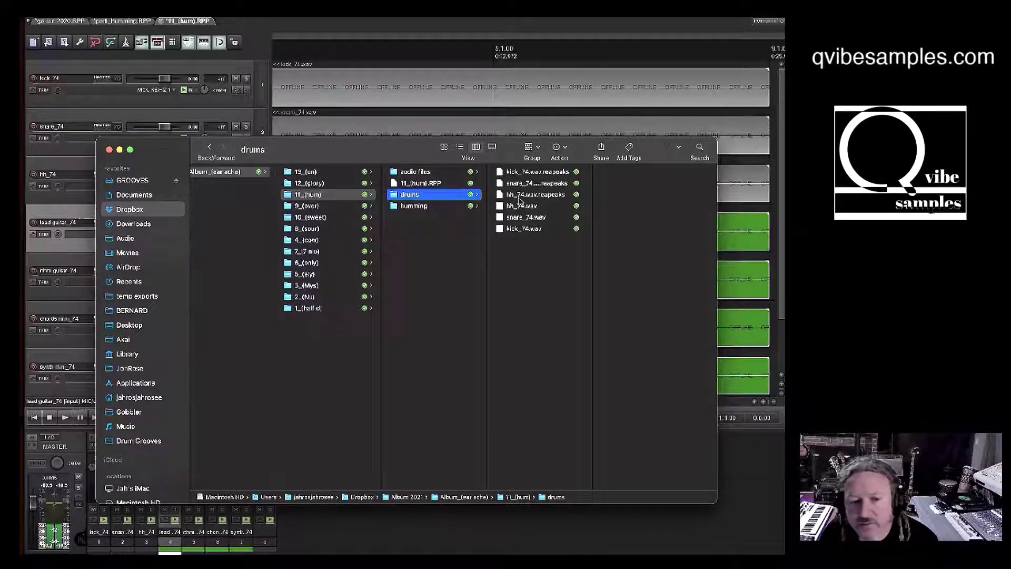
left_click(440, 173)
left_click_drag(405, 160, 407, 189)
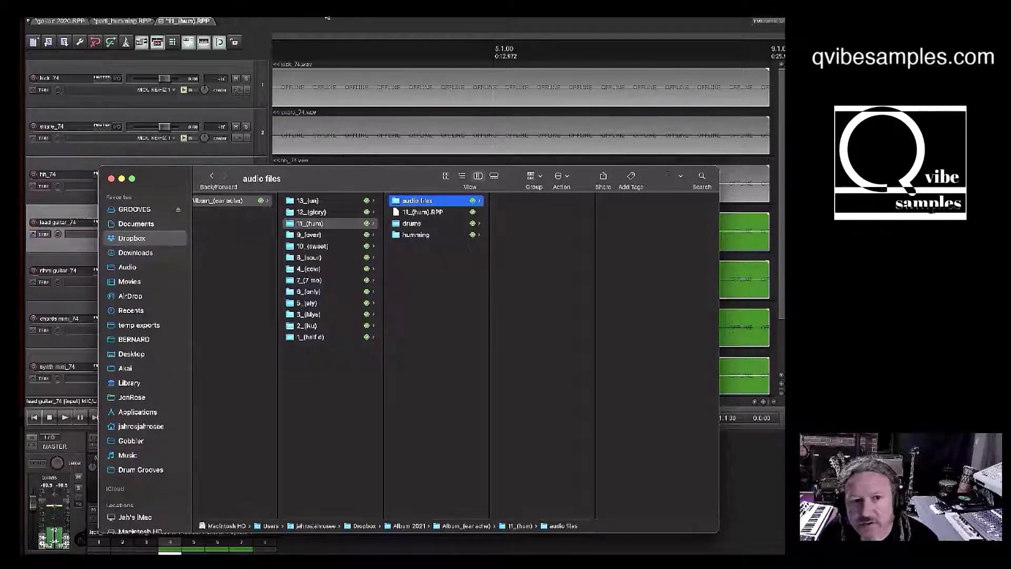
key("Return")
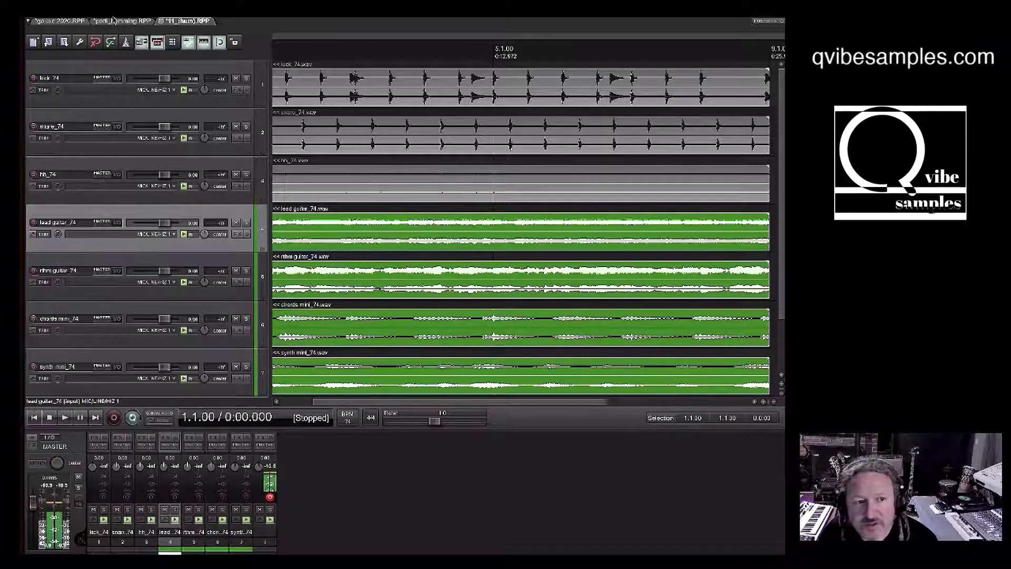
- Save the project as itself with 'Move all media into project directory' ticked, replacing the file
left_click(92, 17)
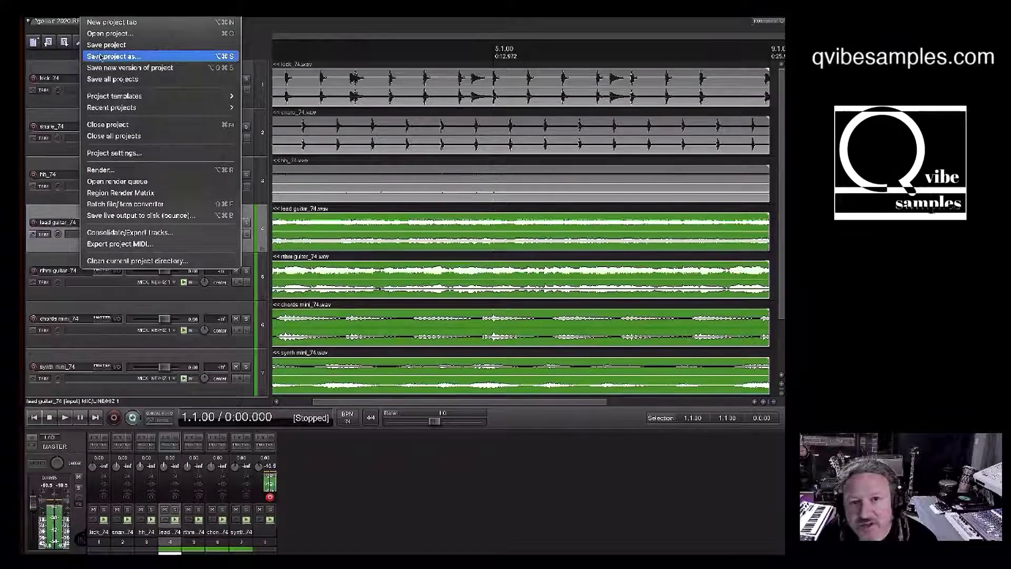
left_click(100, 57)
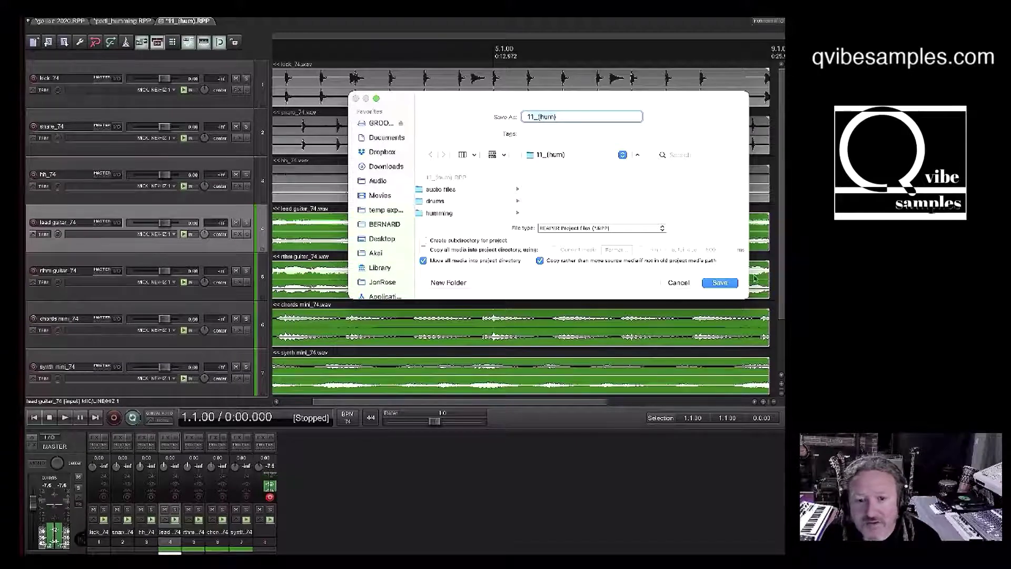
left_click(720, 283)
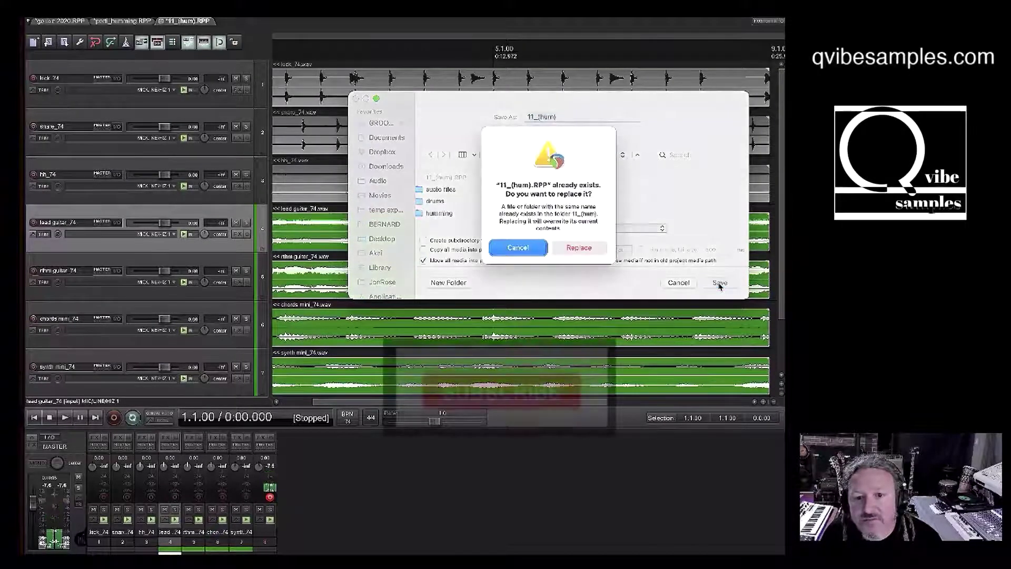
left_click(581, 248)
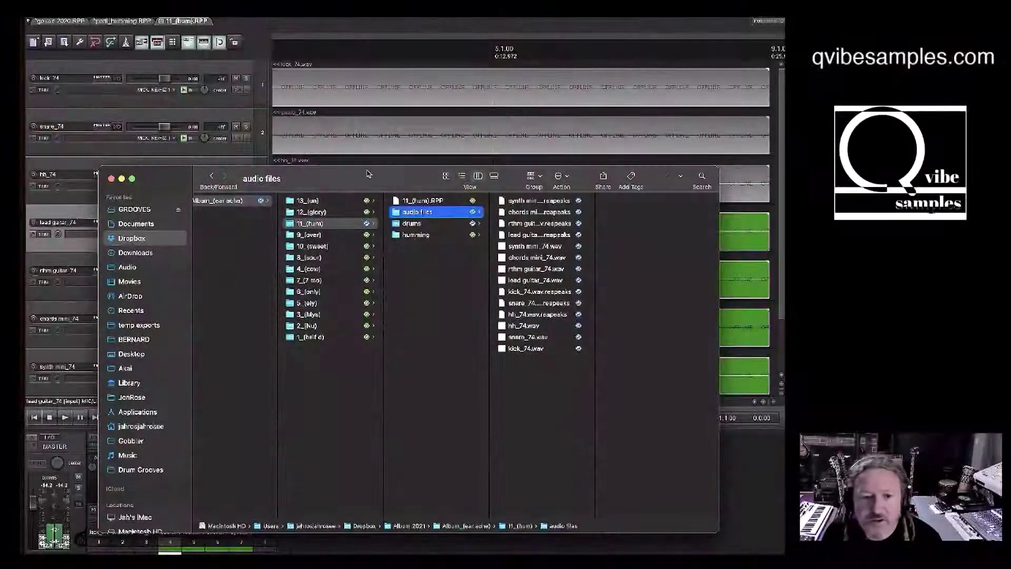
- Confirm in Finder that all seven wavs and their peak files are now in audio files
left_click_drag(373, 144, 373, 137)
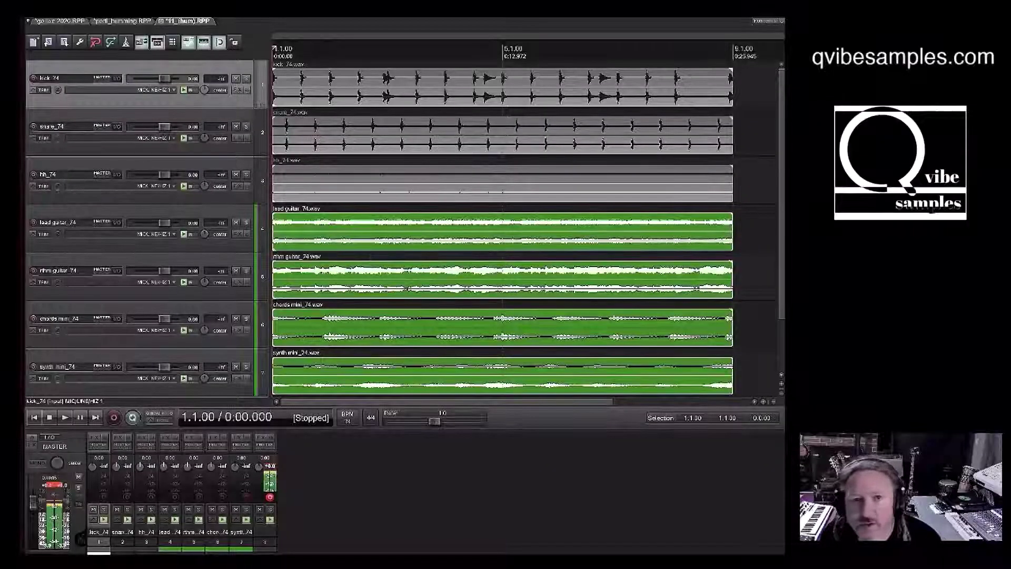
- Set the project media path to 'audio files' and On import to 'Copy media to project path'
left_click(92, 11)
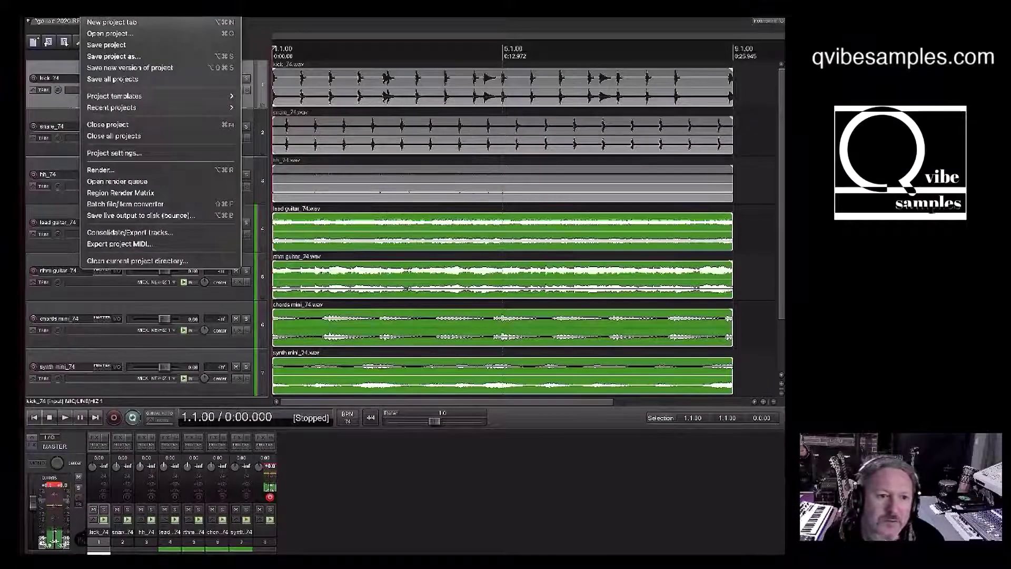
left_click(169, 156)
left_click(257, 126)
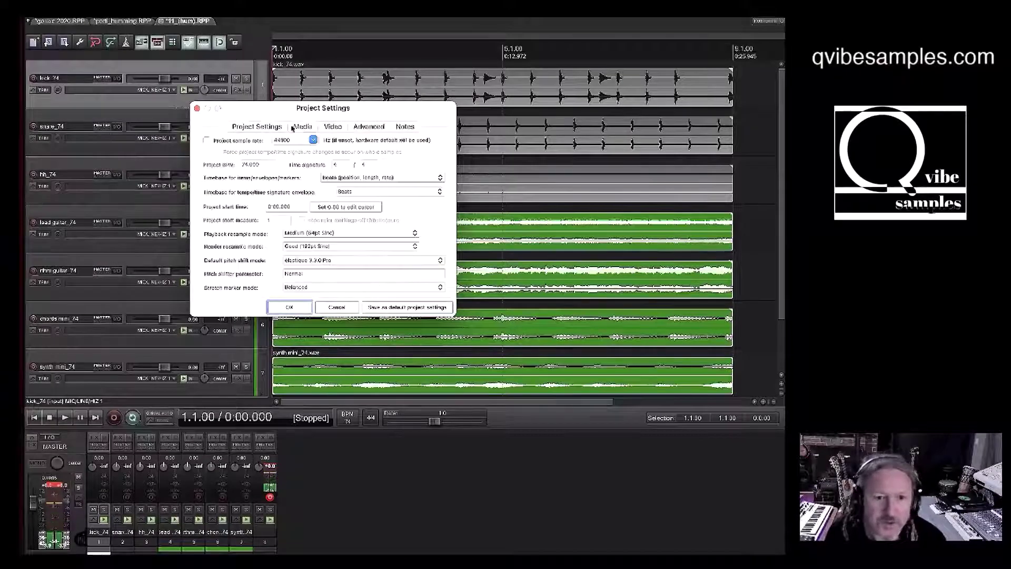
left_click(303, 127)
left_click(319, 128)
left_click(303, 127)
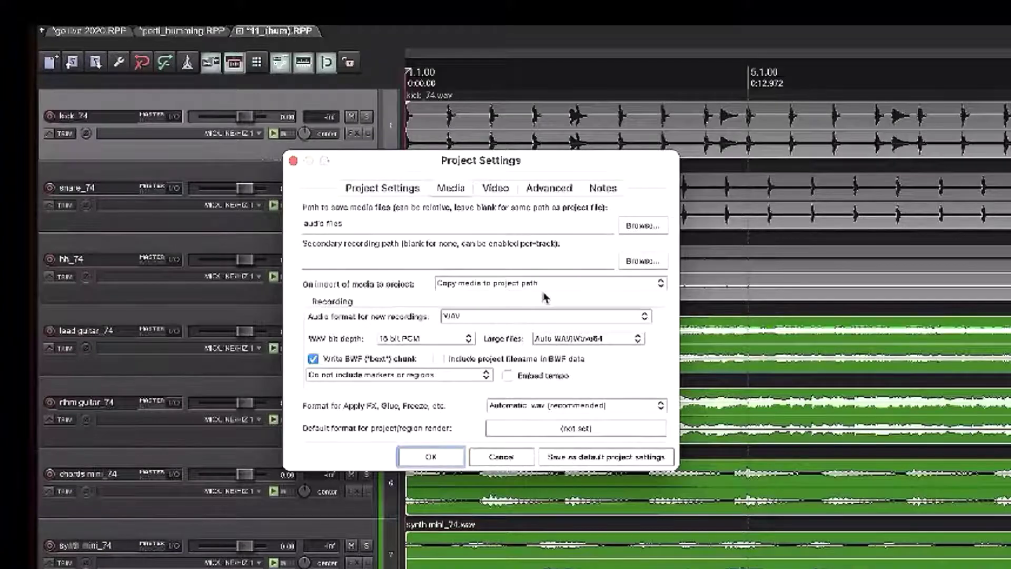
left_click(429, 456)
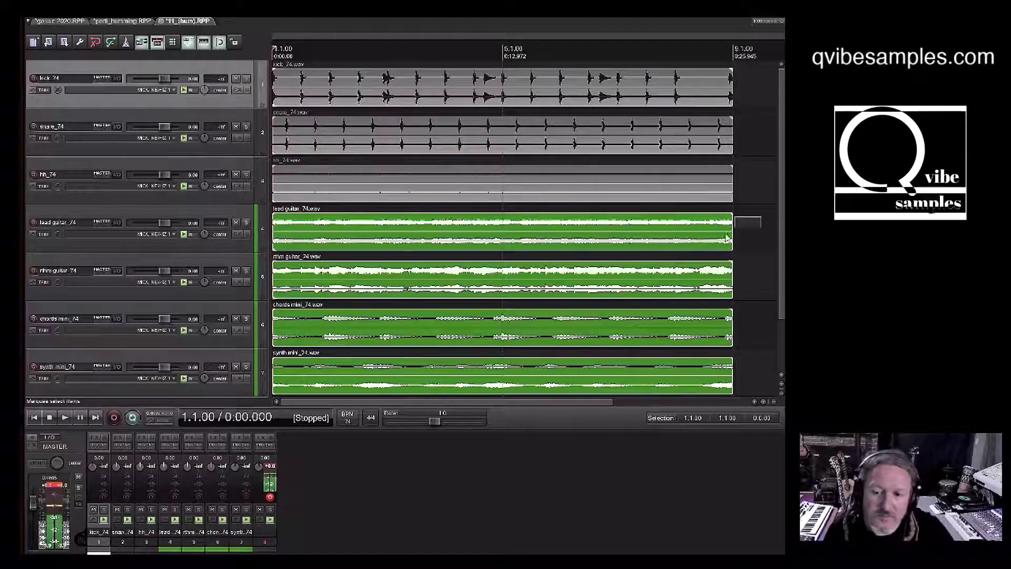
- Trash the eight synth mini, chords mini, rhythm and lead guitar wav and peak files
left_click_drag(761, 216, 442, 389)
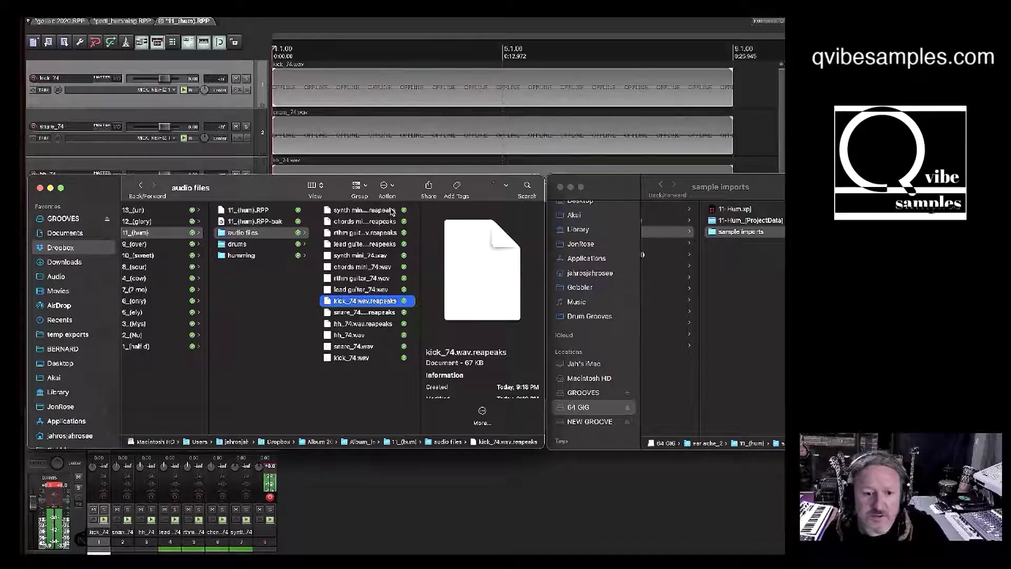
left_click(391, 210)
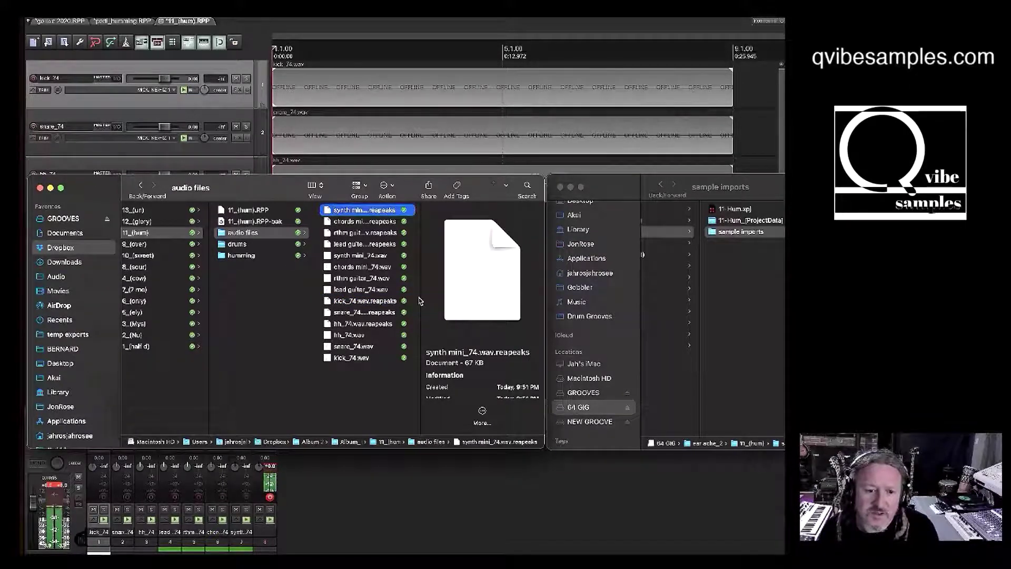
left_click(353, 290, "shift")
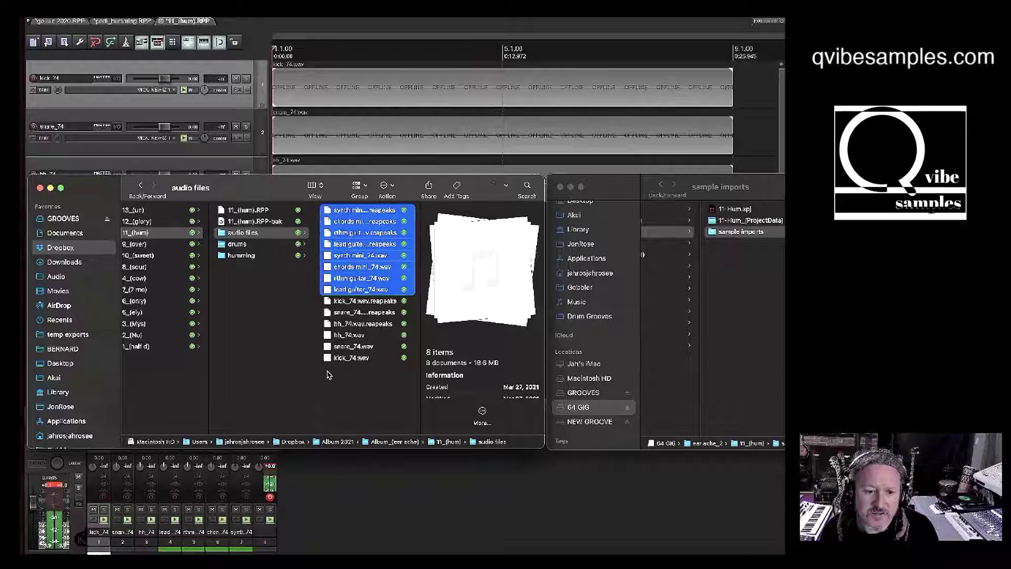
right_click(351, 226)
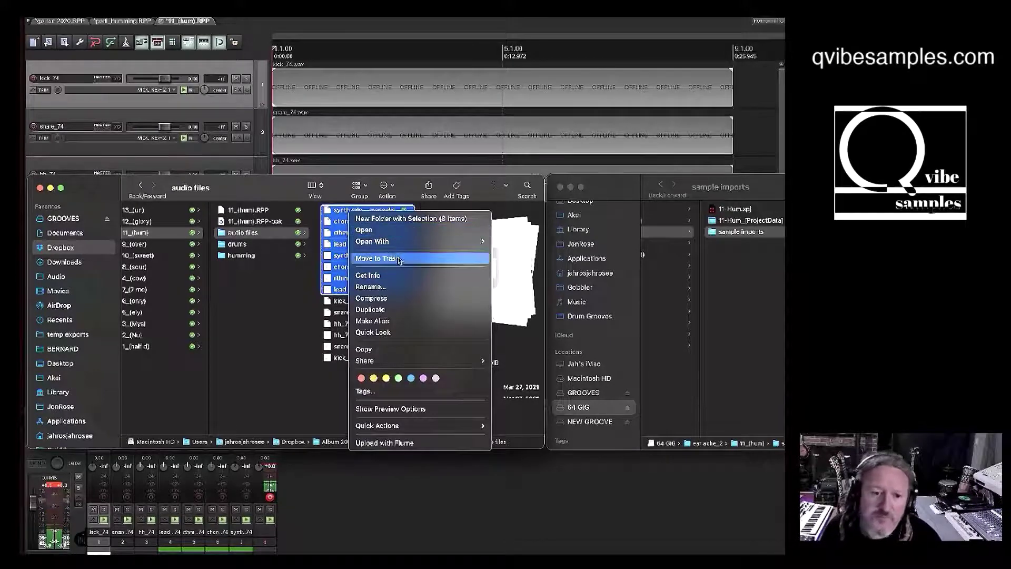
left_click(399, 260)
left_click(335, 210)
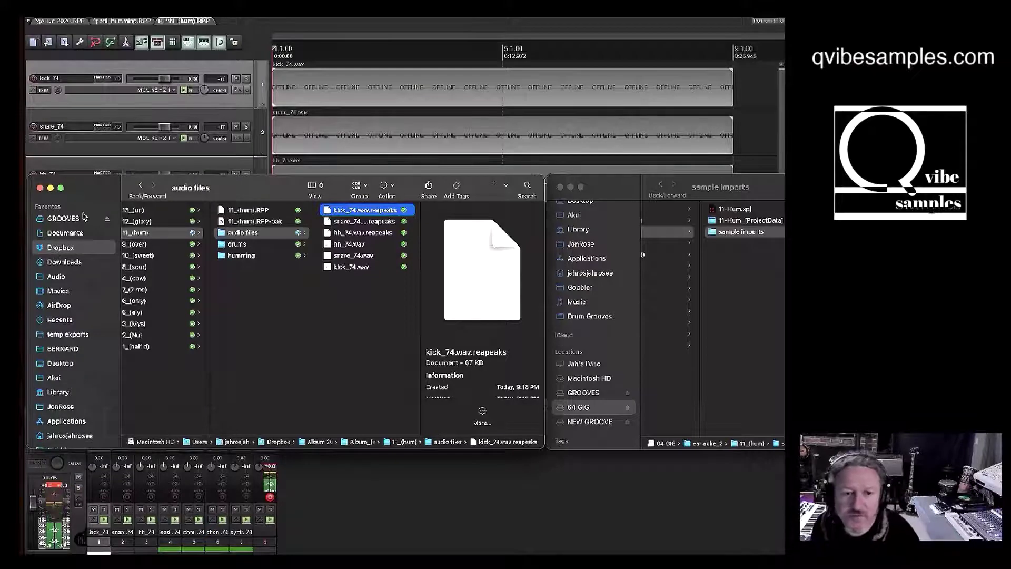
- Drag the four instrument wavs from sample imports into REAPER as separate tracks 4–7
left_click(624, 185)
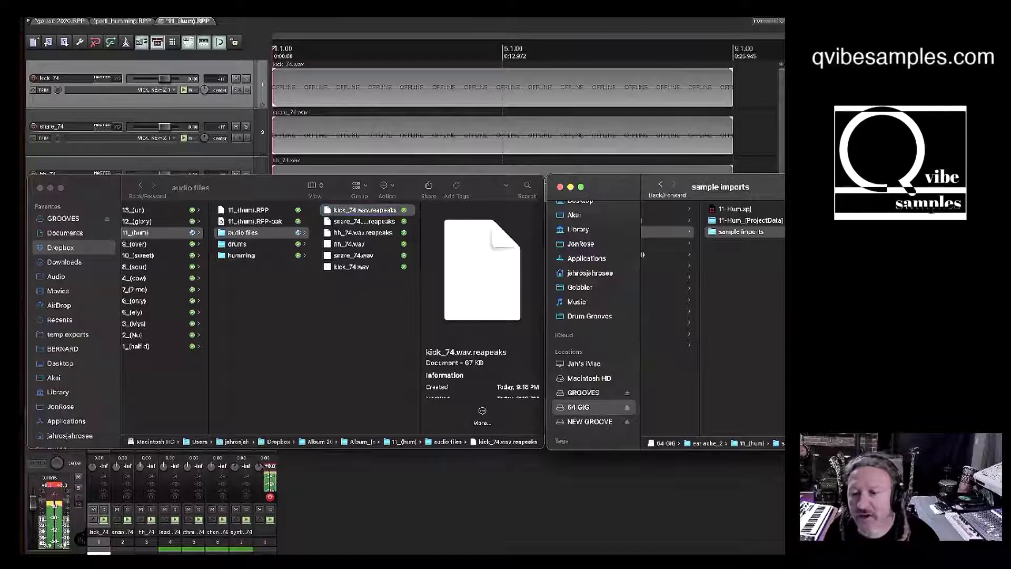
left_click_drag(763, 190, 480, 184)
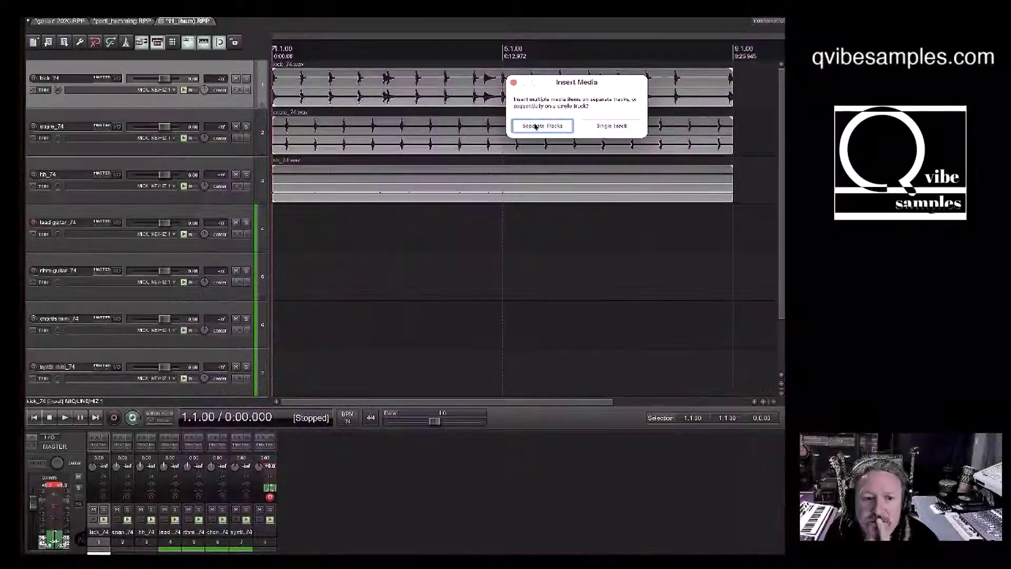
left_click(535, 126)
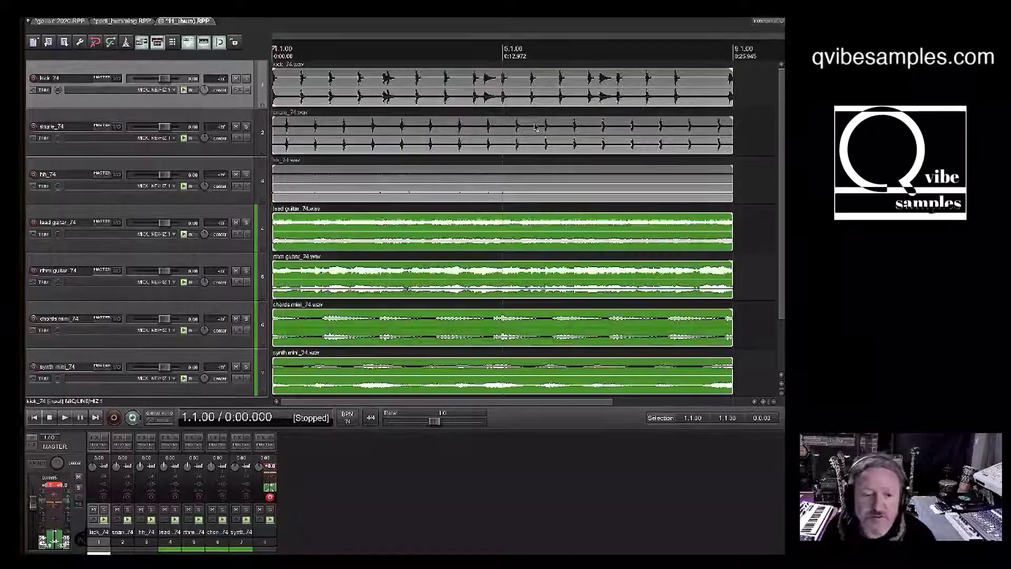
- Compare the Finder windows: wavs copied into audio files, originals still in sample imports
key("super+Tab")
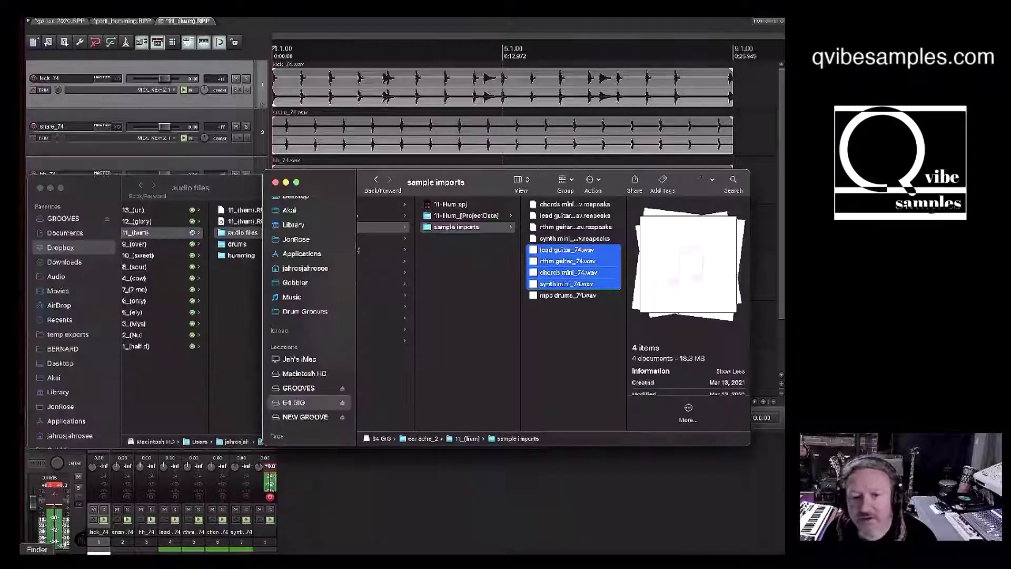
left_click_drag(320, 179, 776, 187)
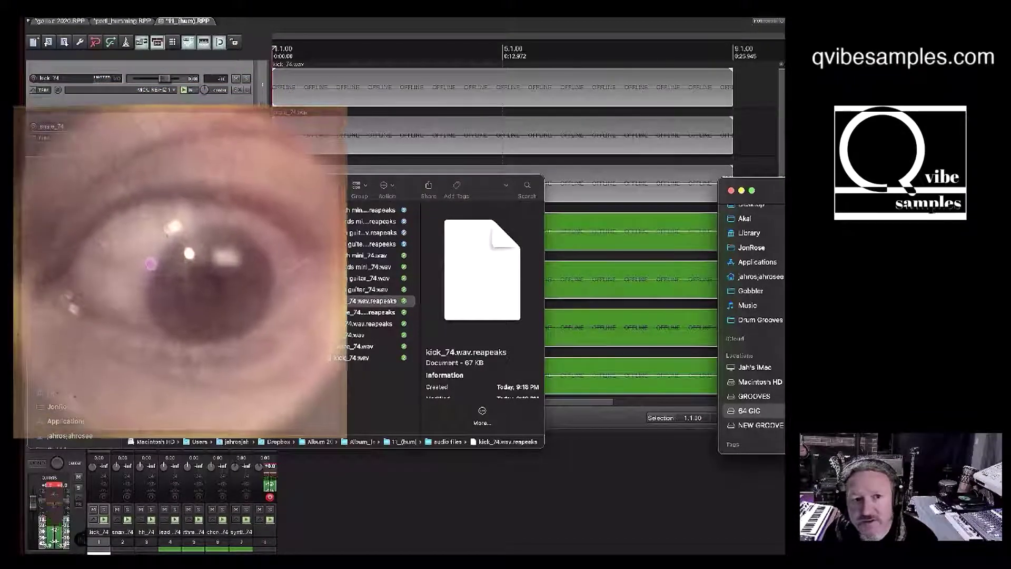
left_click(420, 35)
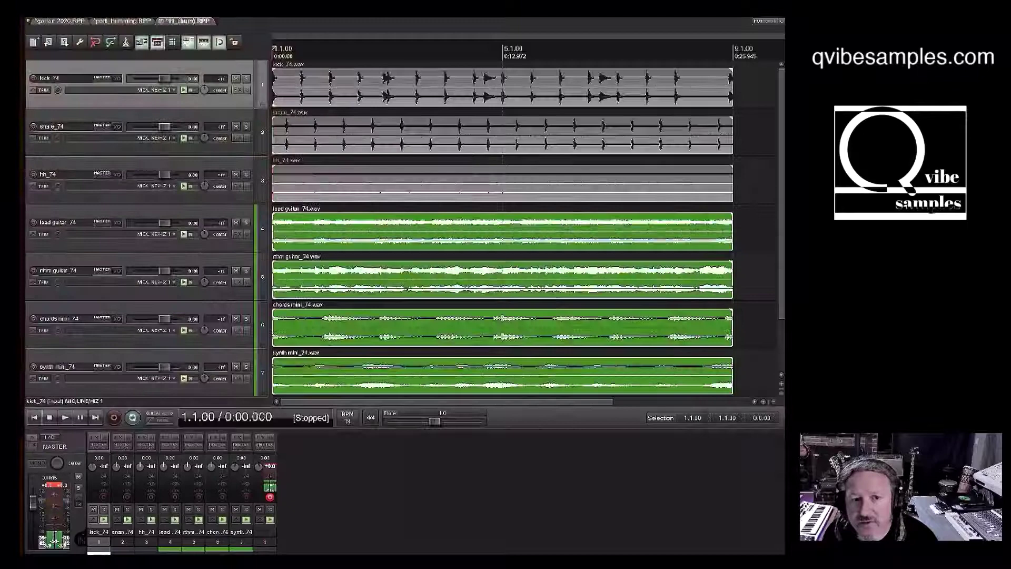
key("super+Tab")
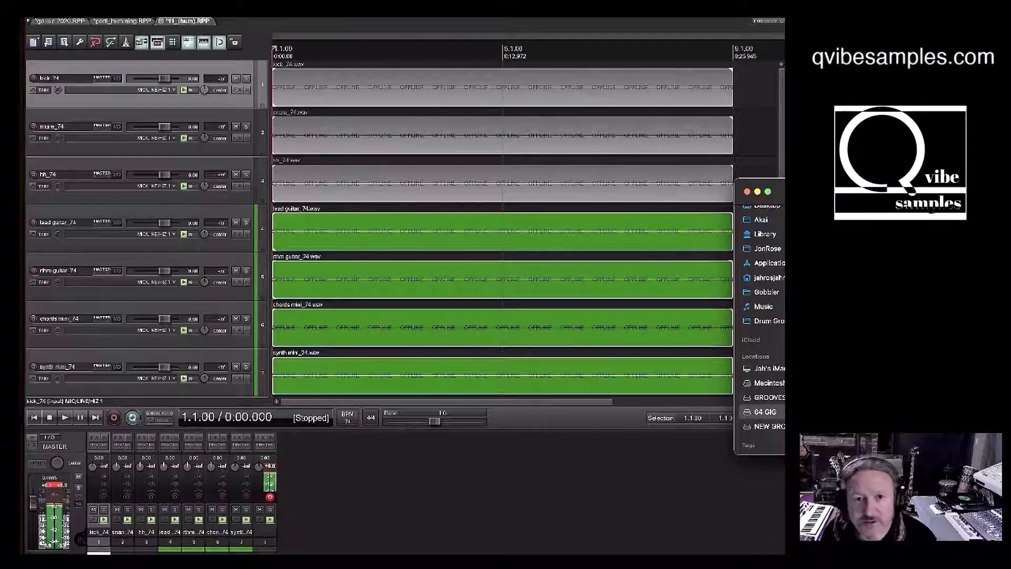
left_click_drag(959, 194, 352, 133)
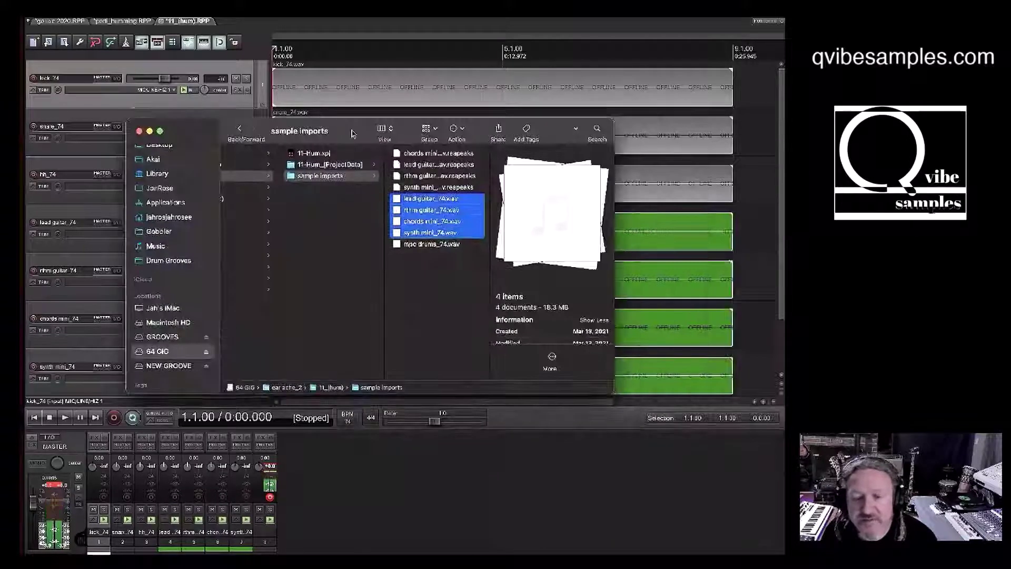